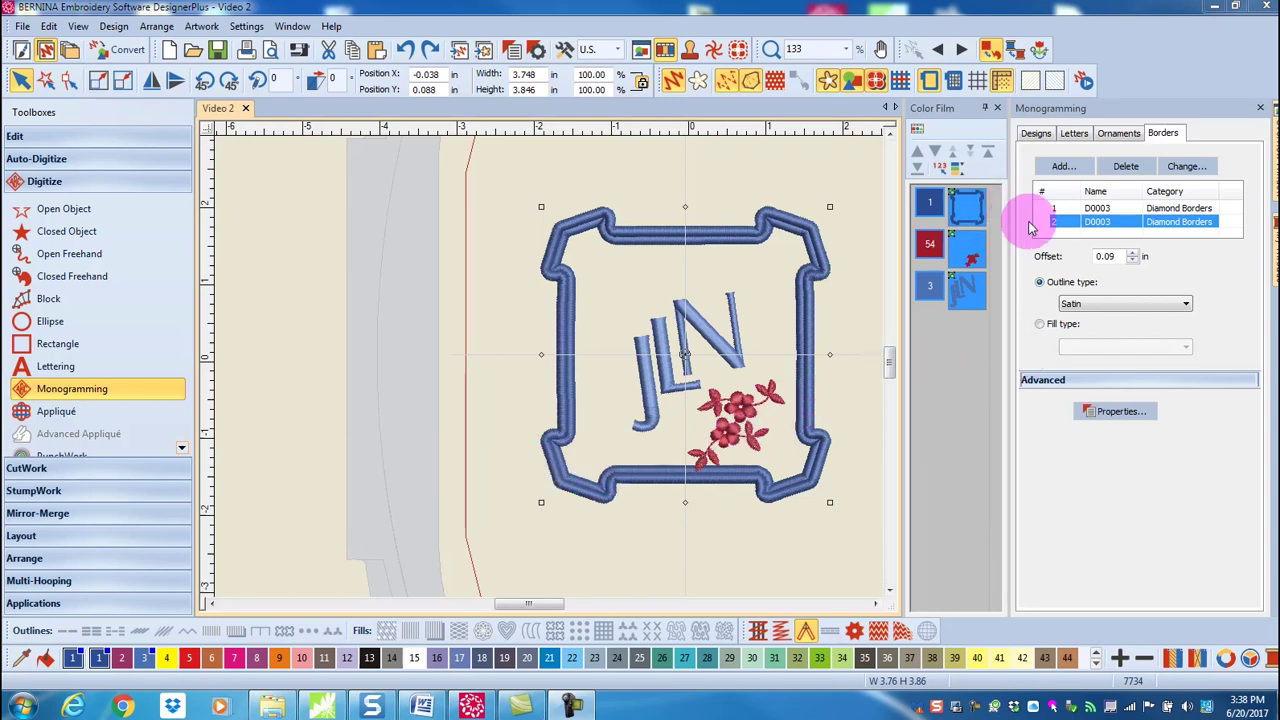
Turn border 1 from a satin outline into a Lacework fill.
click(1068, 210)
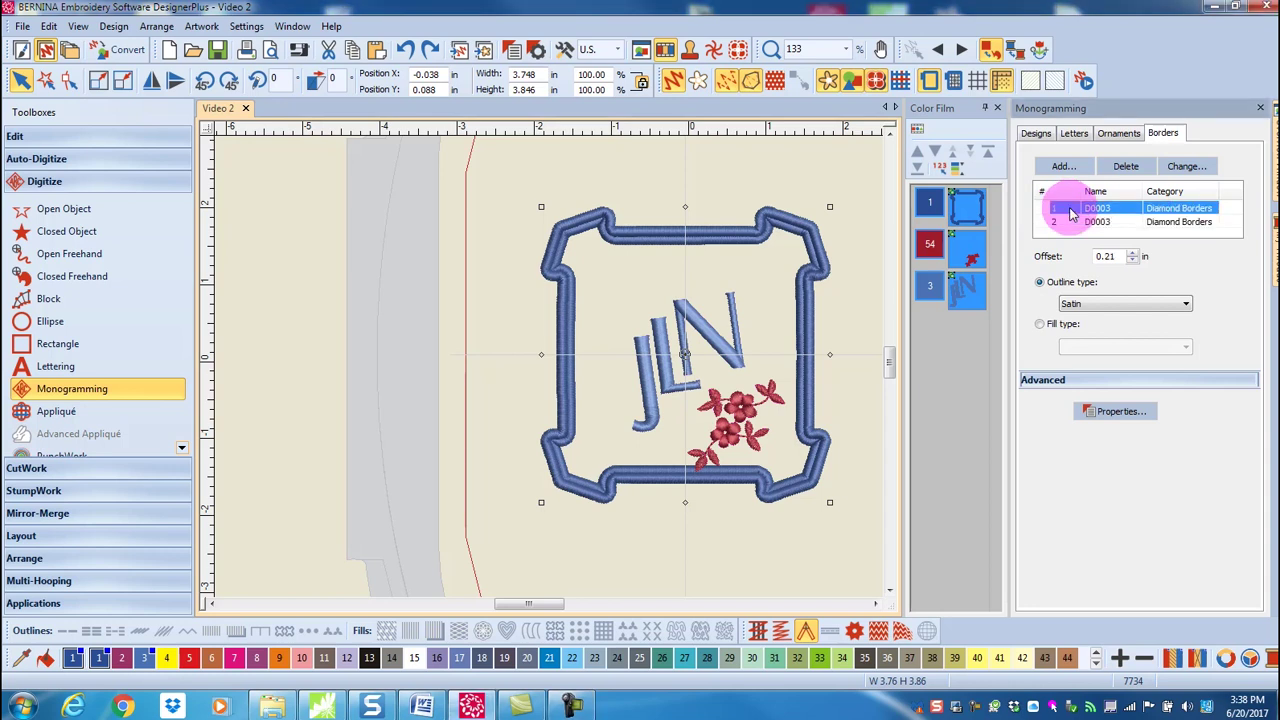
click(1045, 324)
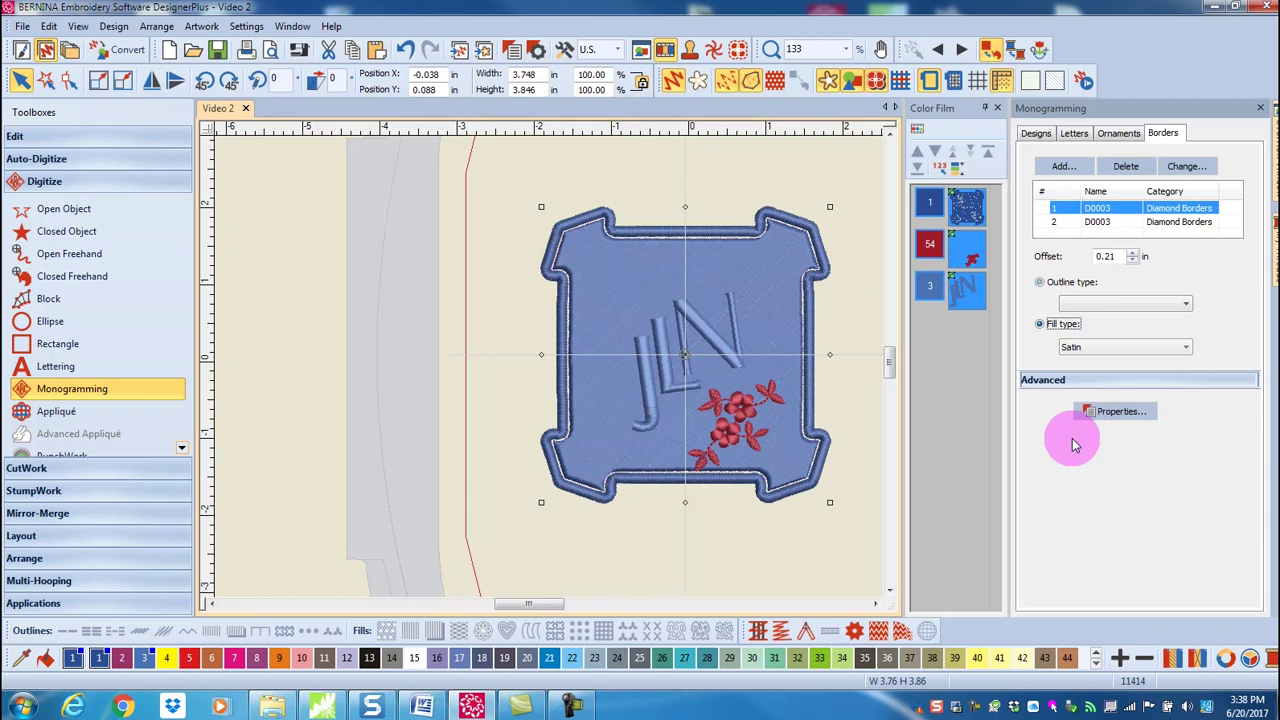
click(1187, 347)
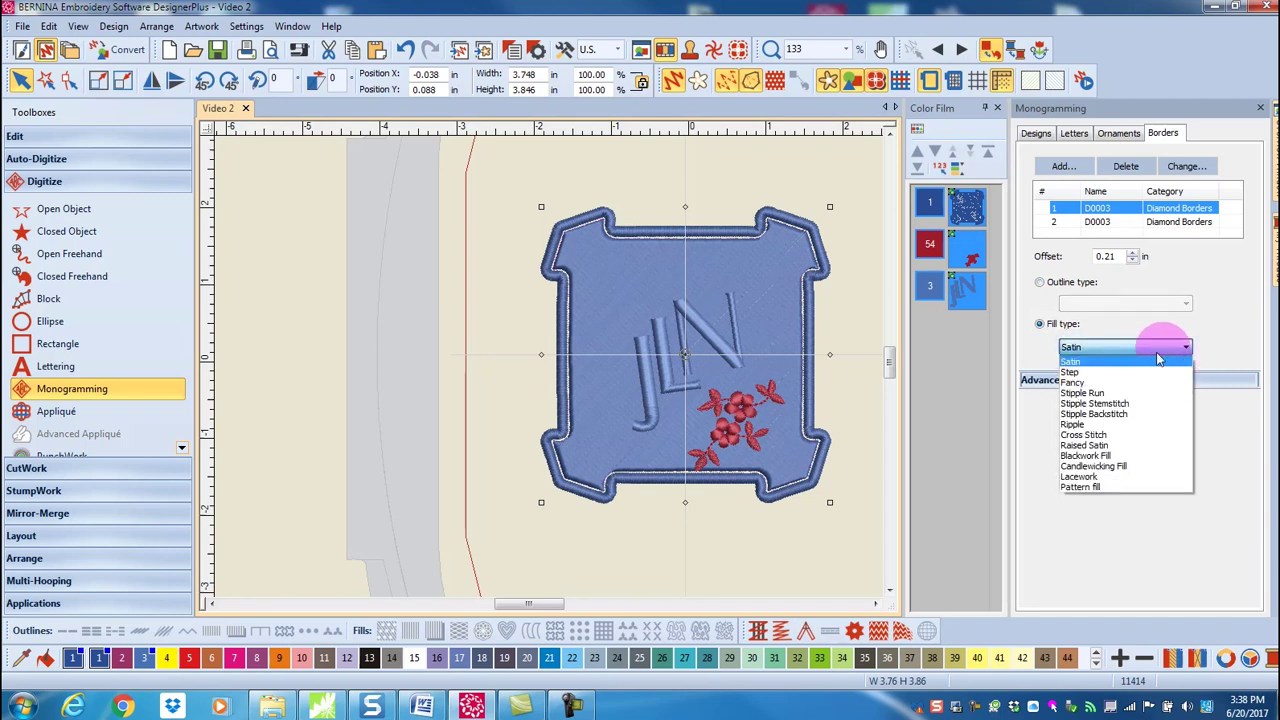
click(1080, 477)
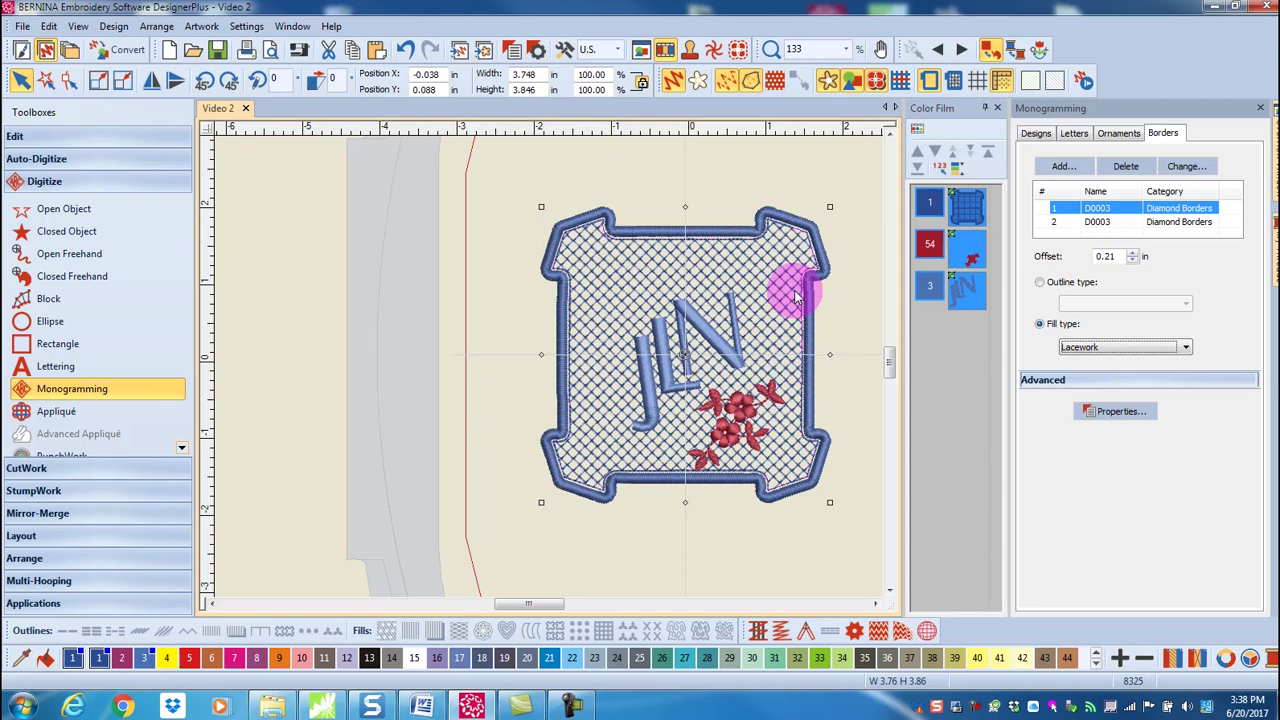
Lower border 2's offset to 0.00 in, zooming to check its fit against the lacework.
scroll(540, 360, up, 5)
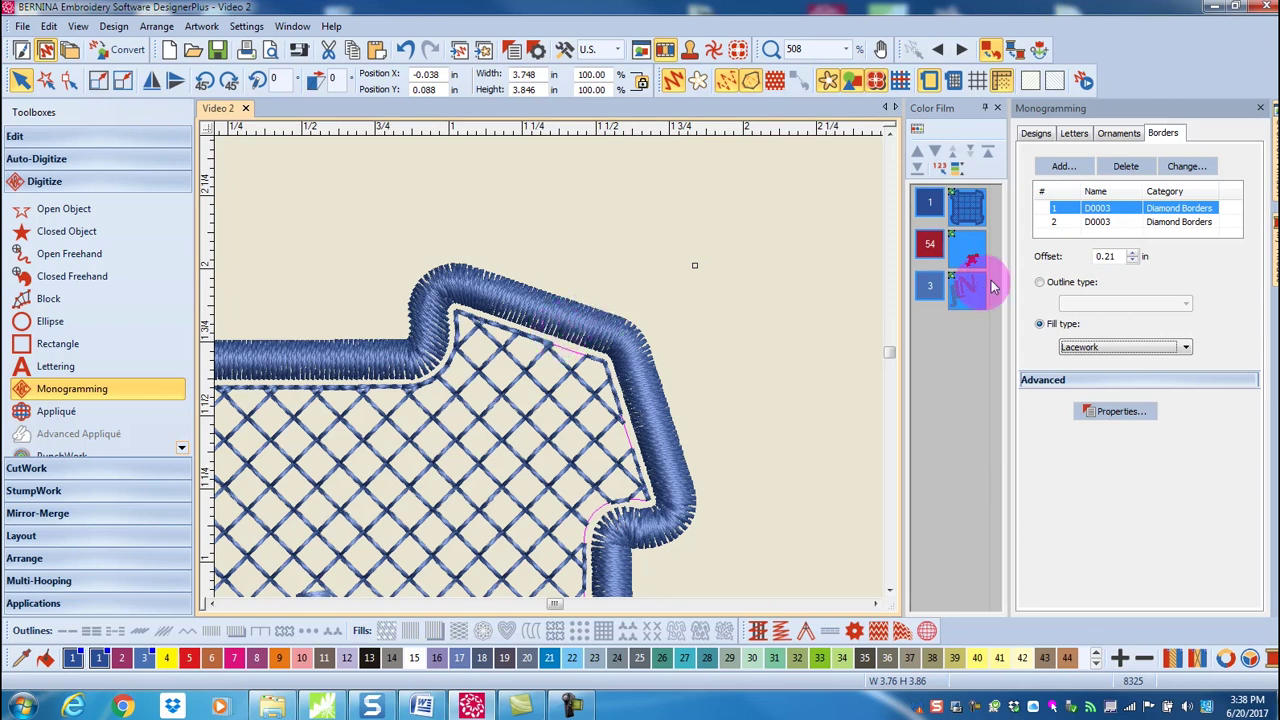
click(1086, 222)
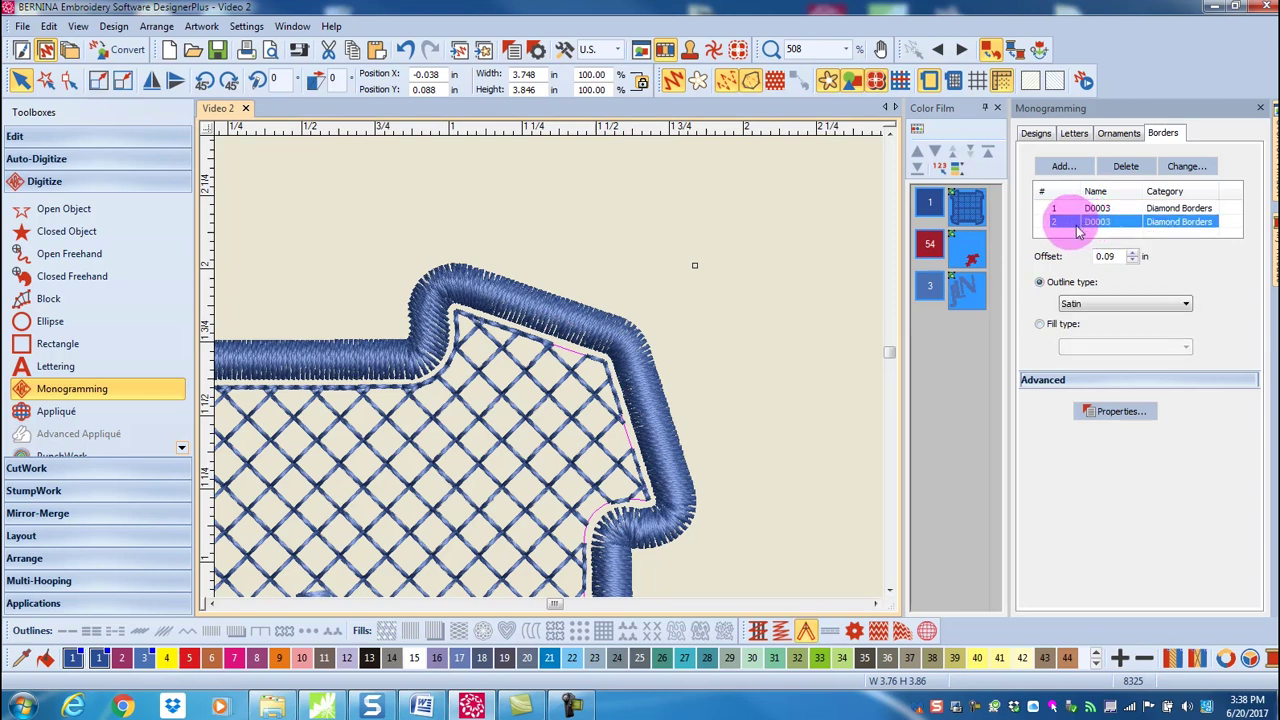
click(1133, 260)
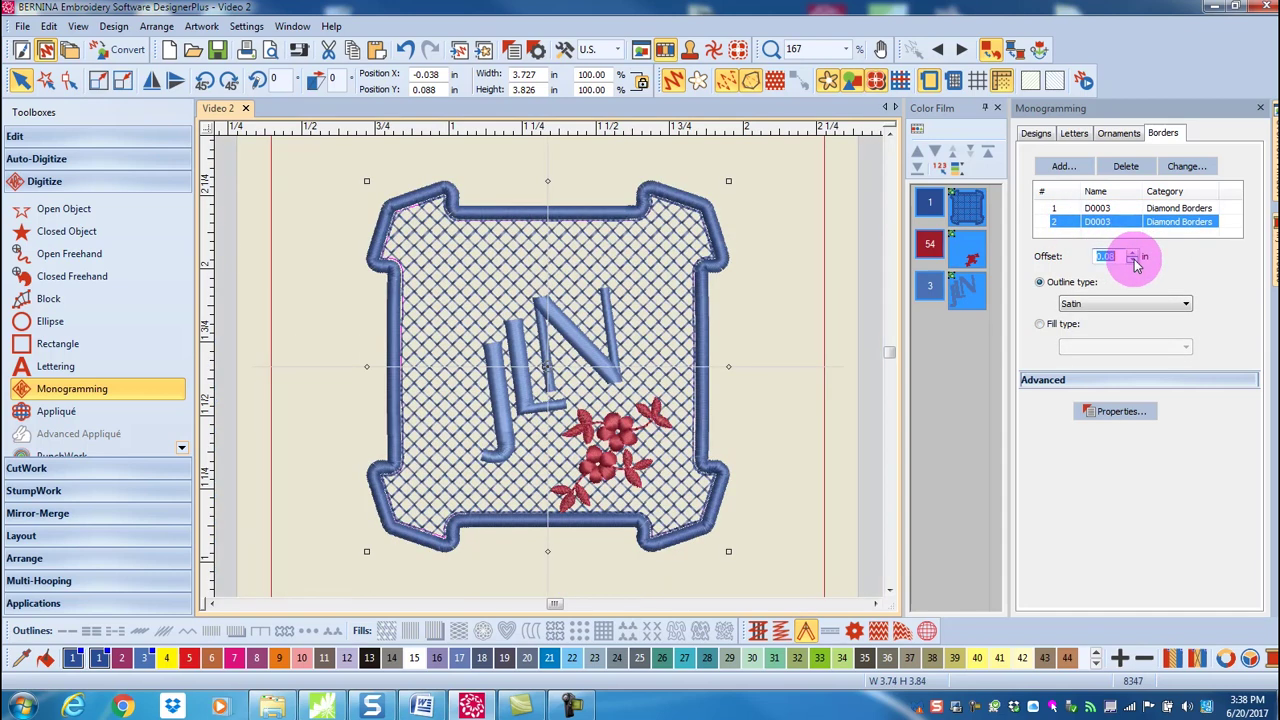
click(1133, 261)
scroll(543, 364, up, 5)
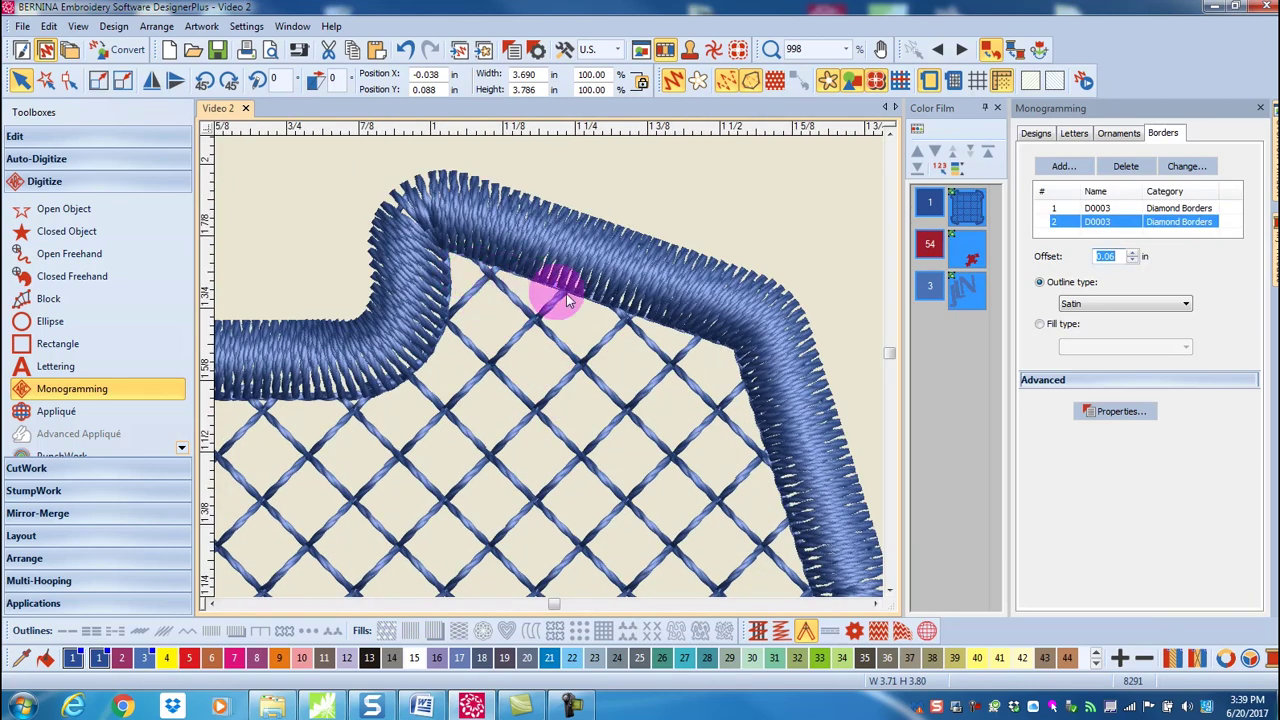
scroll(543, 366, down, 3)
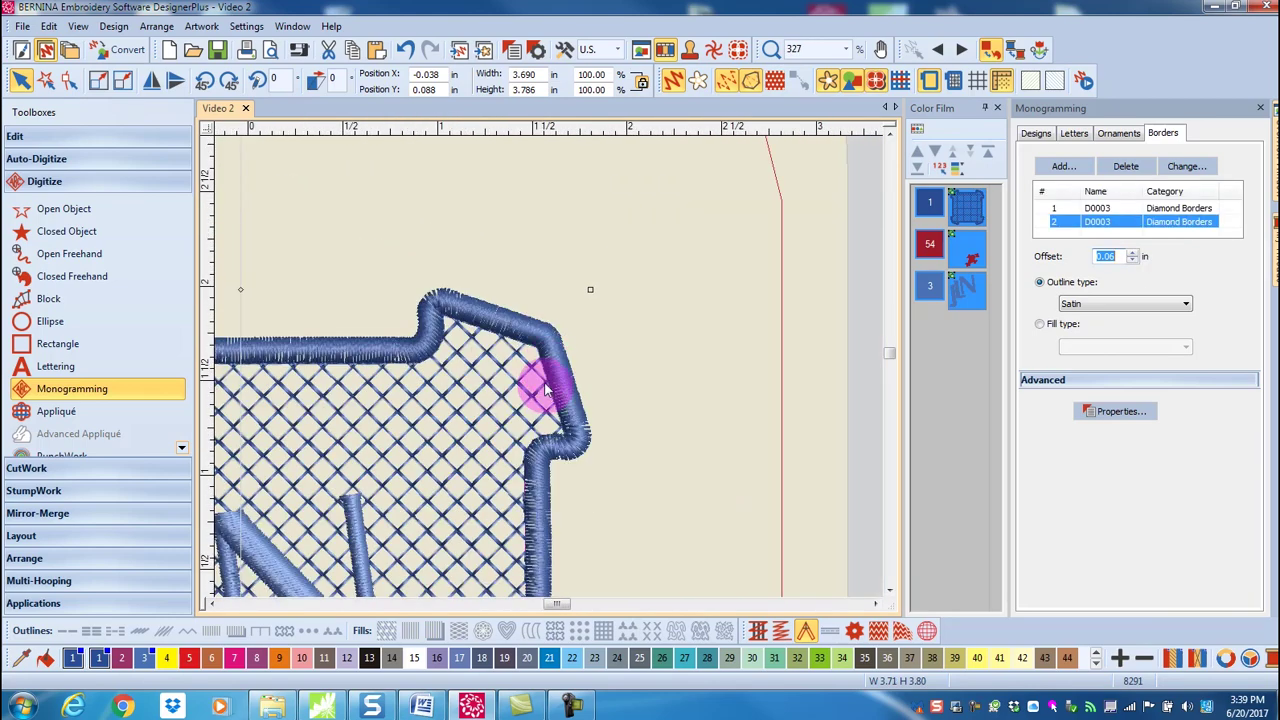
drag(889, 354, 889, 364)
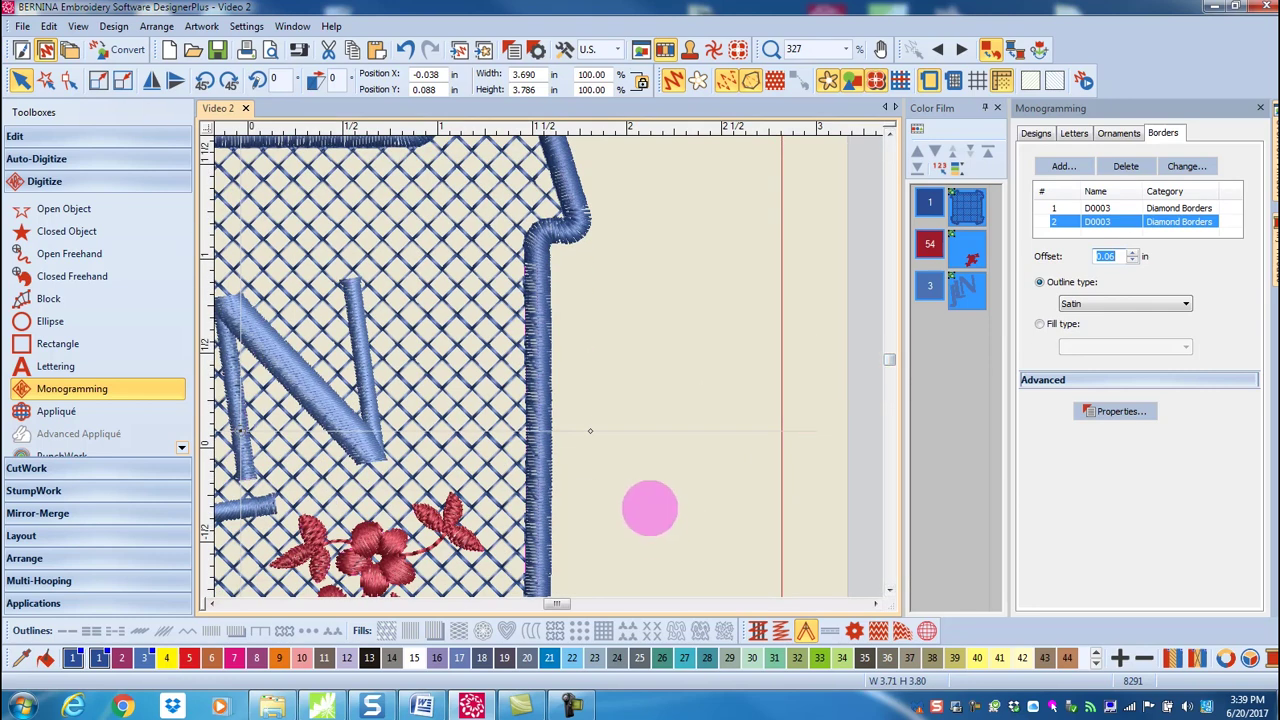
key(0)
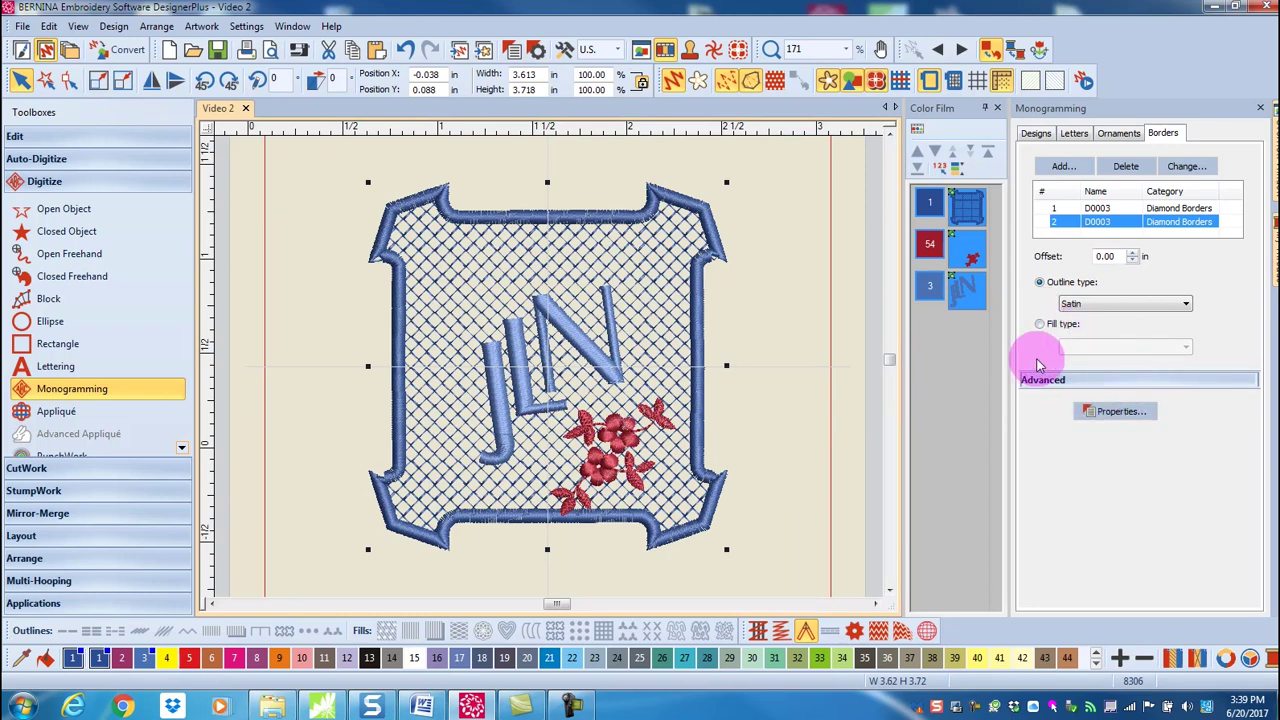
Open the lacework border's fill properties and set the pattern size to 0.140 in.
click(1062, 210)
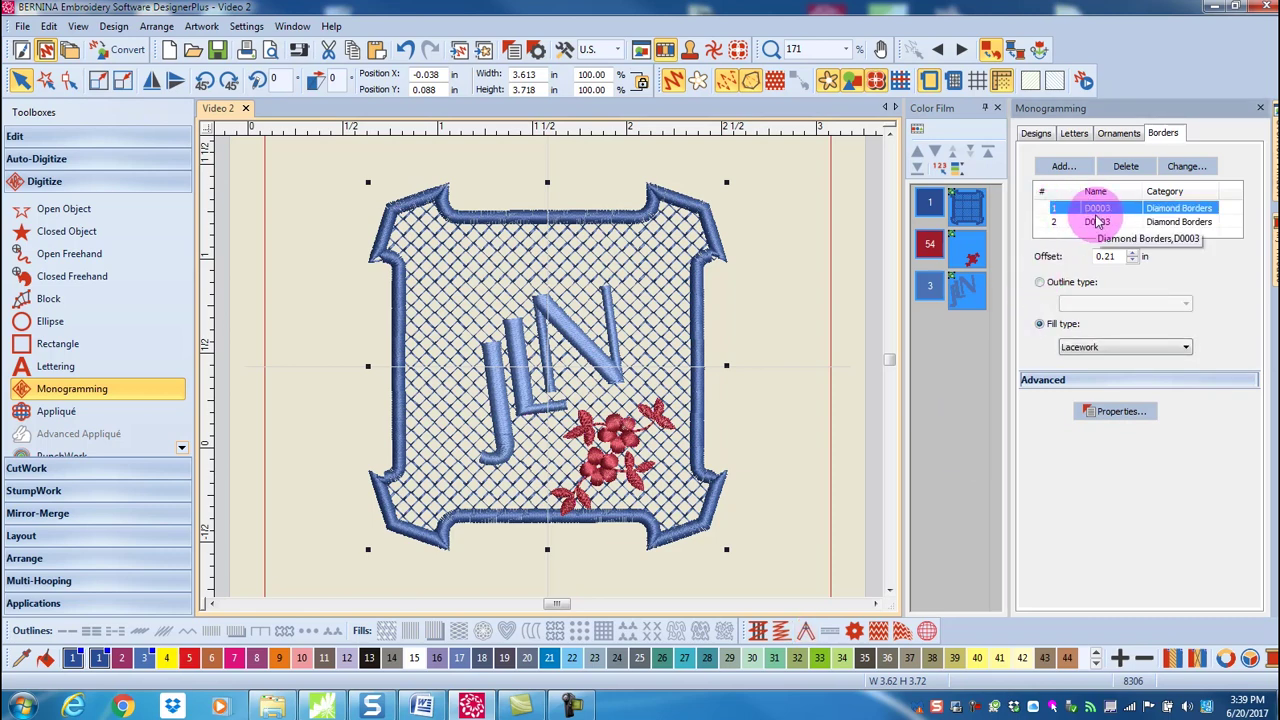
click(1118, 414)
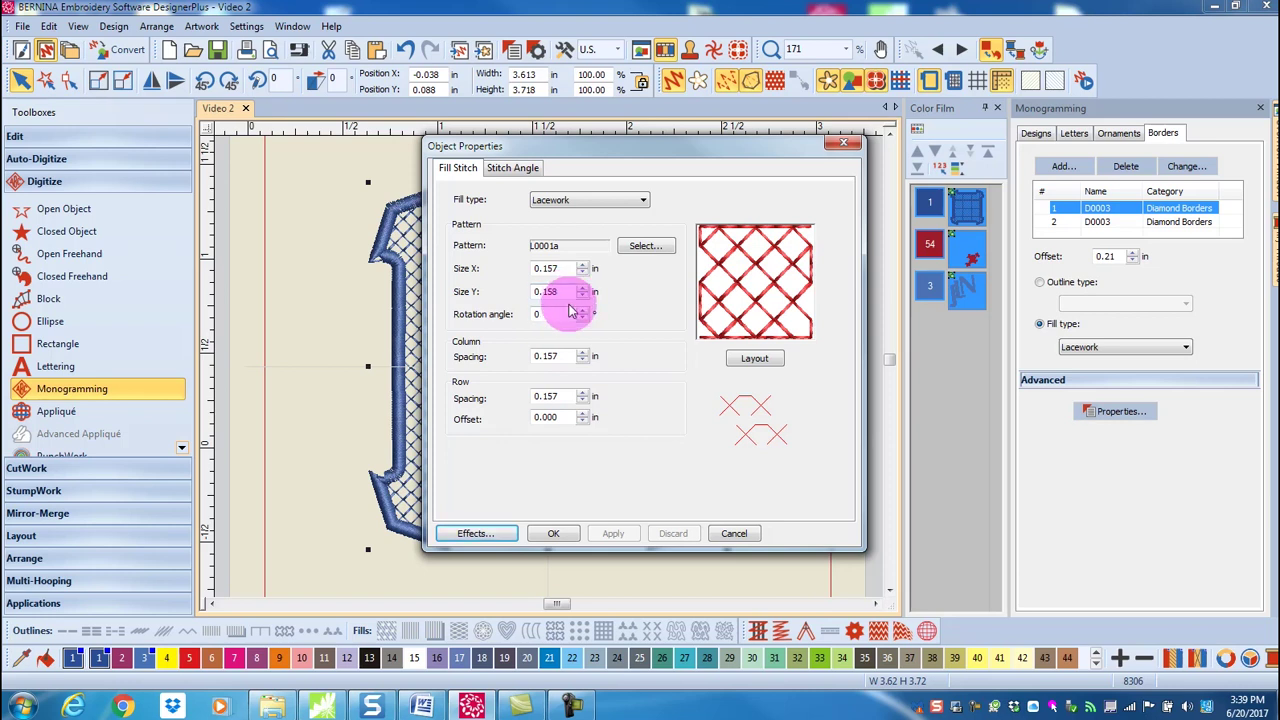
click(582, 272)
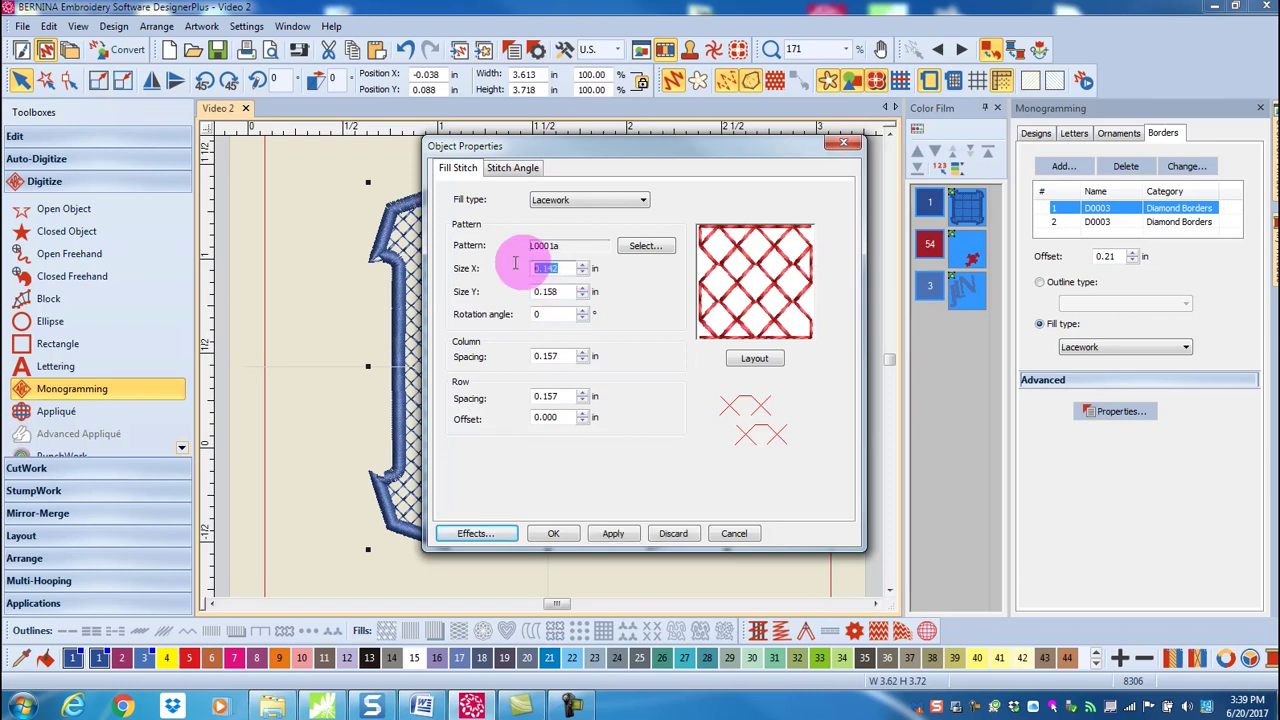
text(.1)
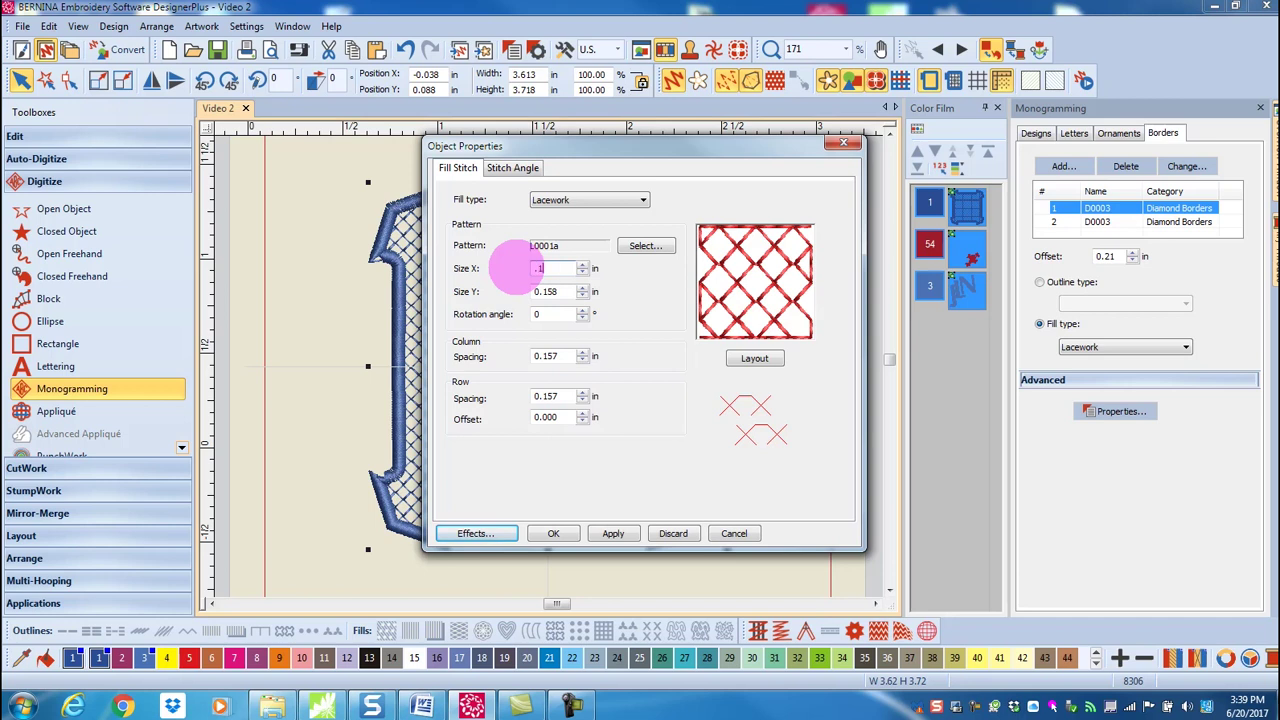
key(Tab)
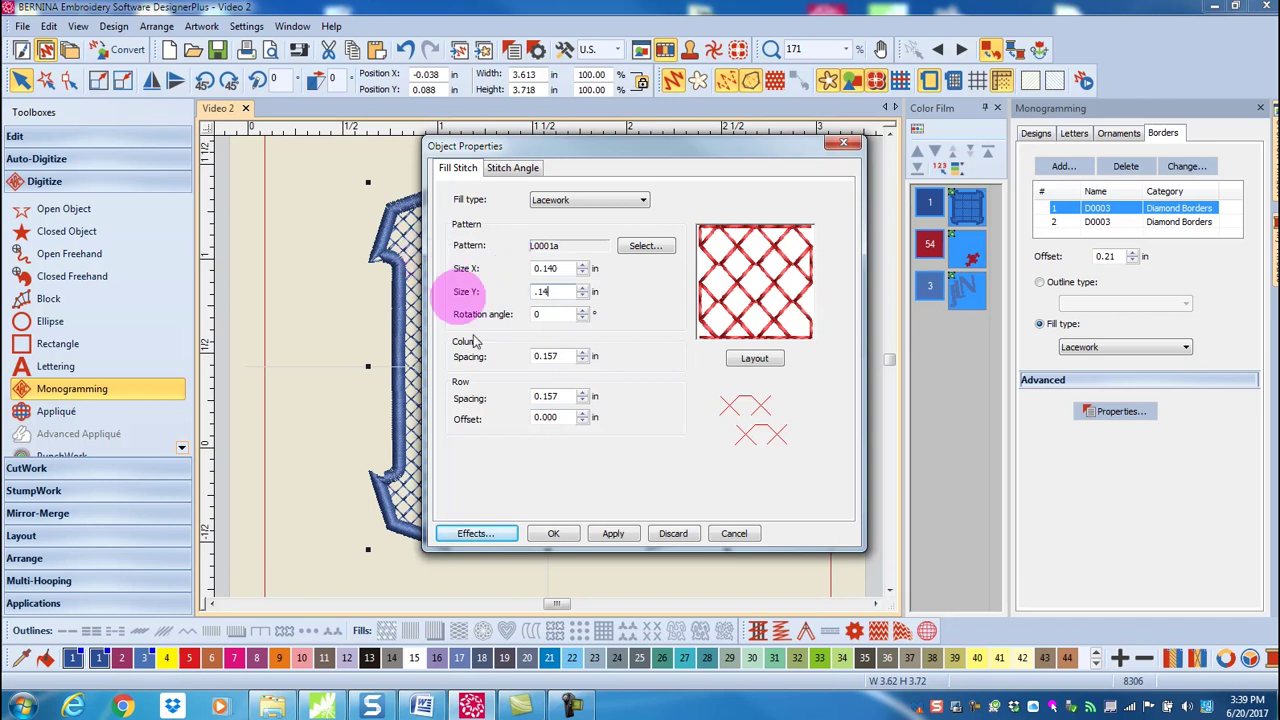
click(563, 356)
Set column and row spacing to 0.140 in and apply them to the design.
drag(563, 356, 488, 343)
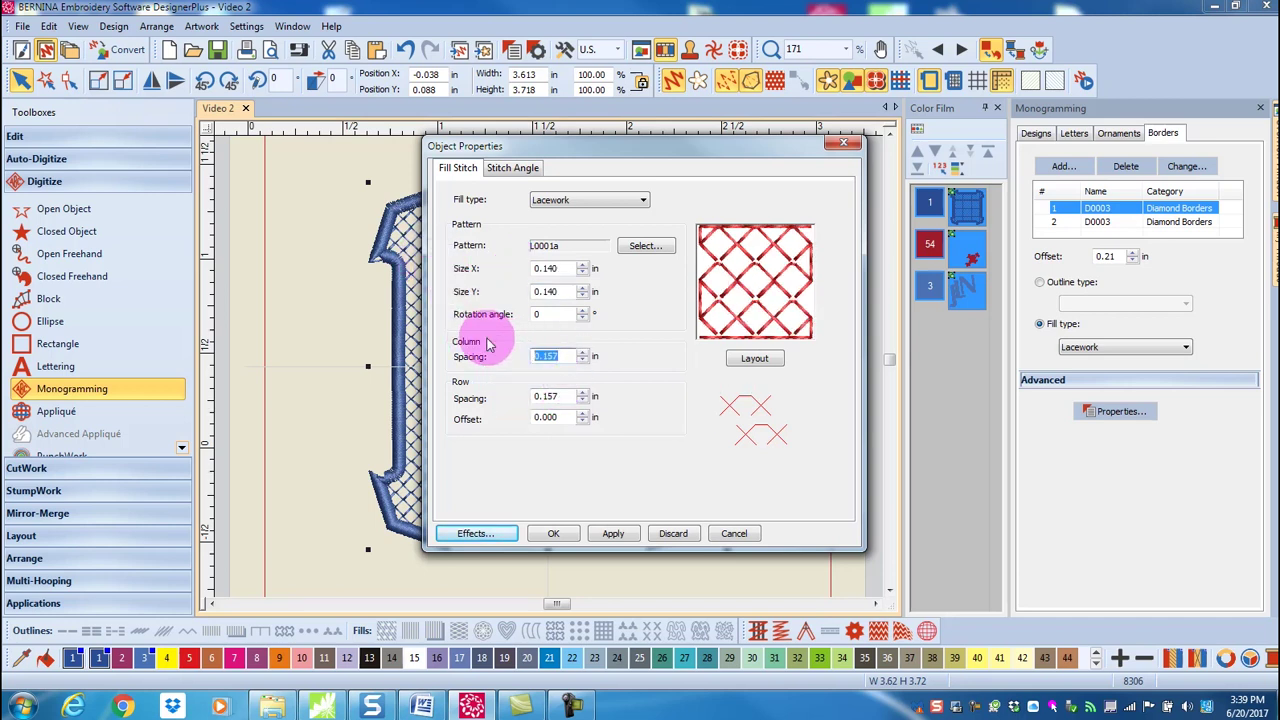
text(.14)
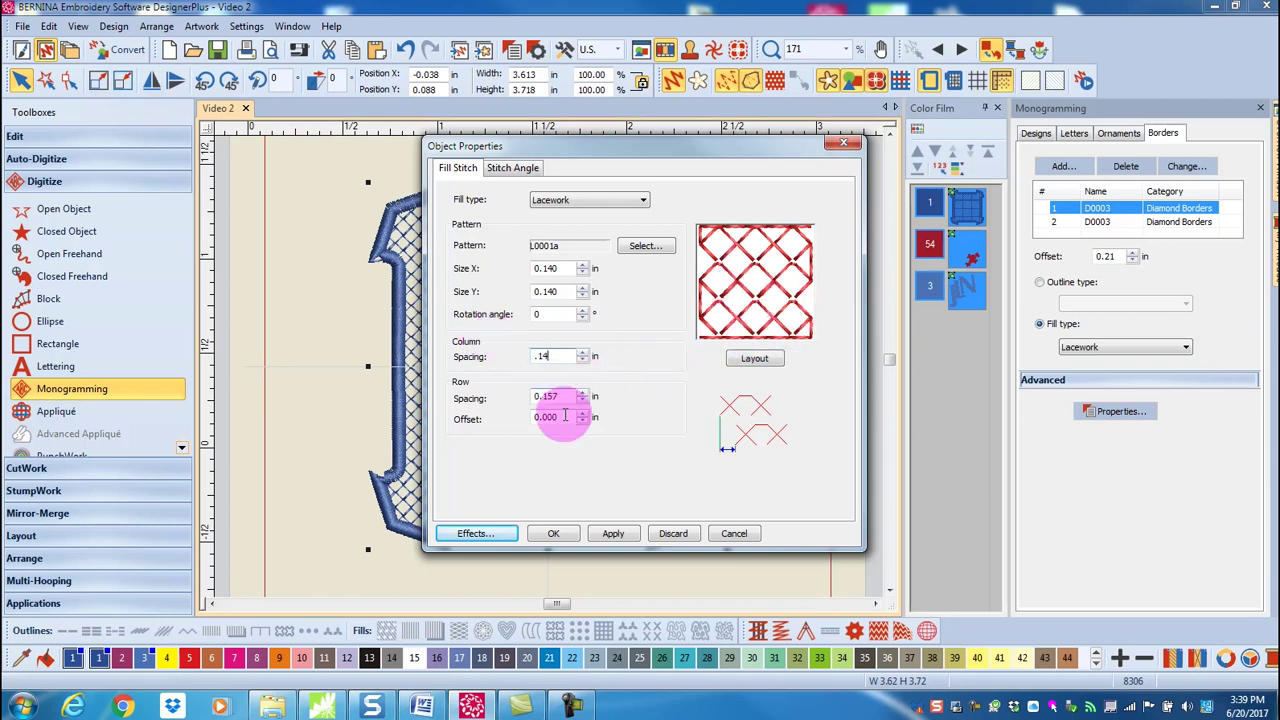
key(Tab)
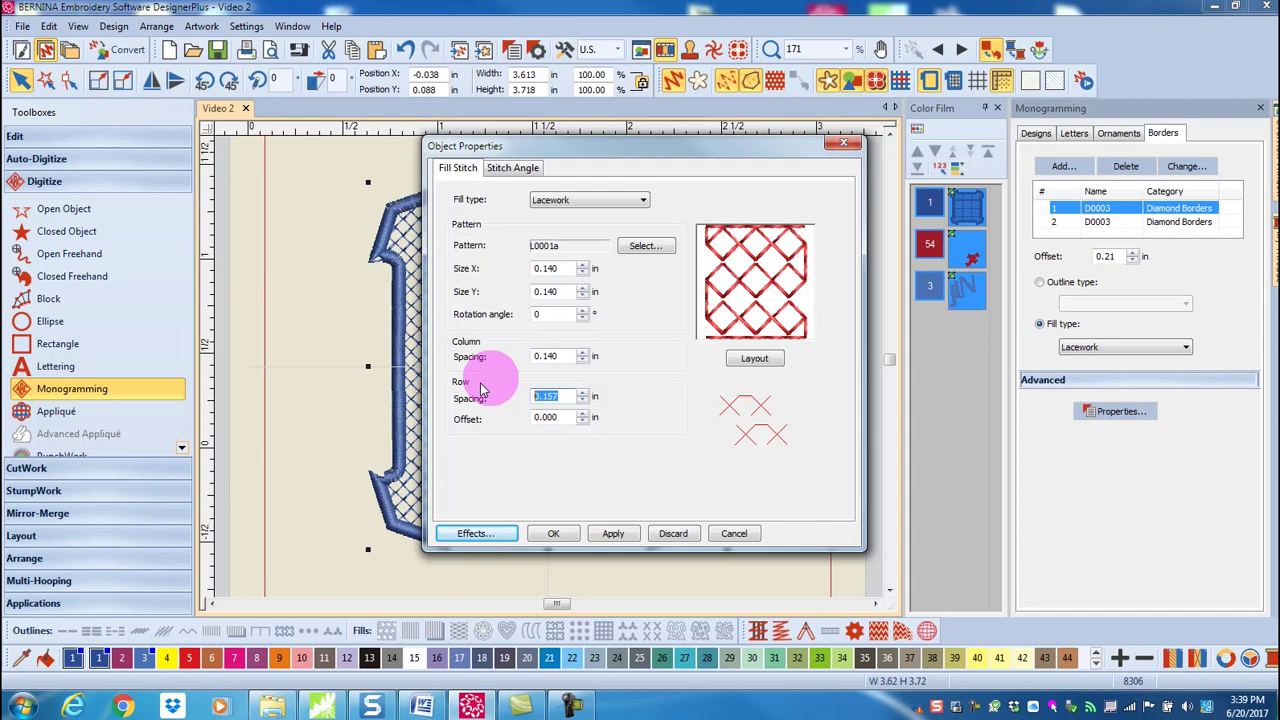
text(.14)
click(613, 533)
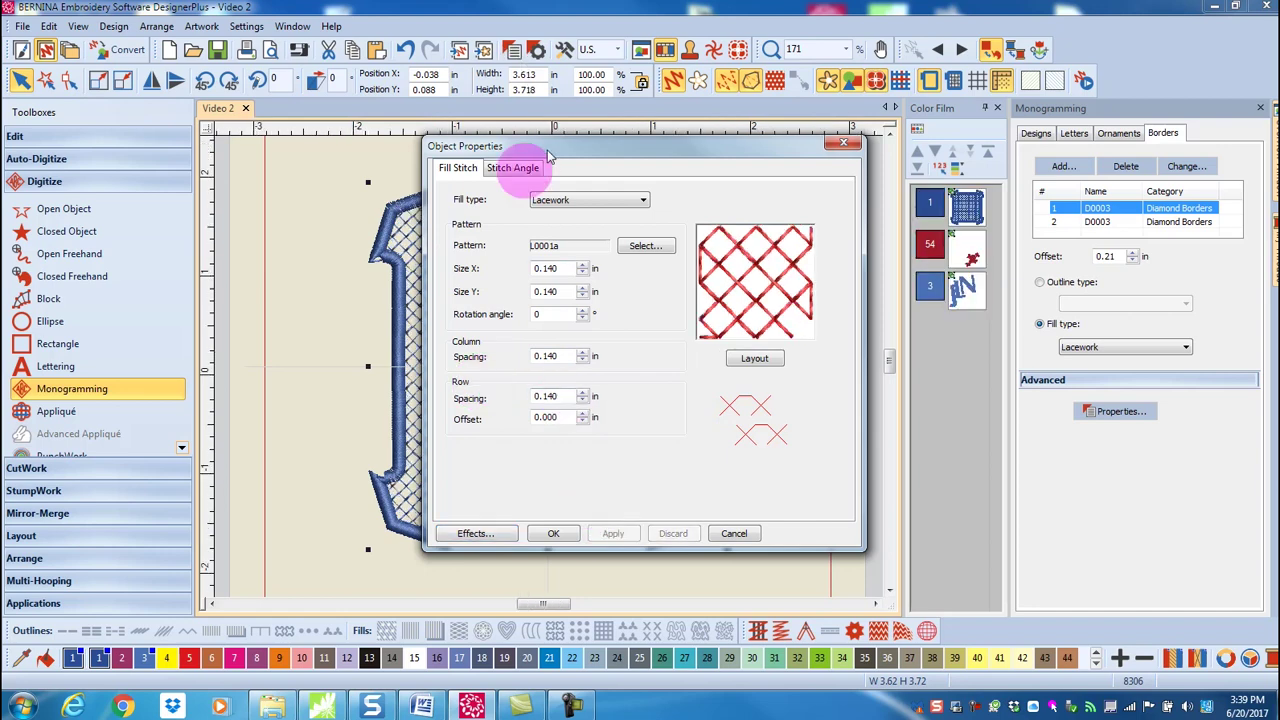
mouse_move(548, 155)
mouse_down()
mouse_move(763, 136)
mouse_move(557, 124)
mouse_move(562, 140)
mouse_up()
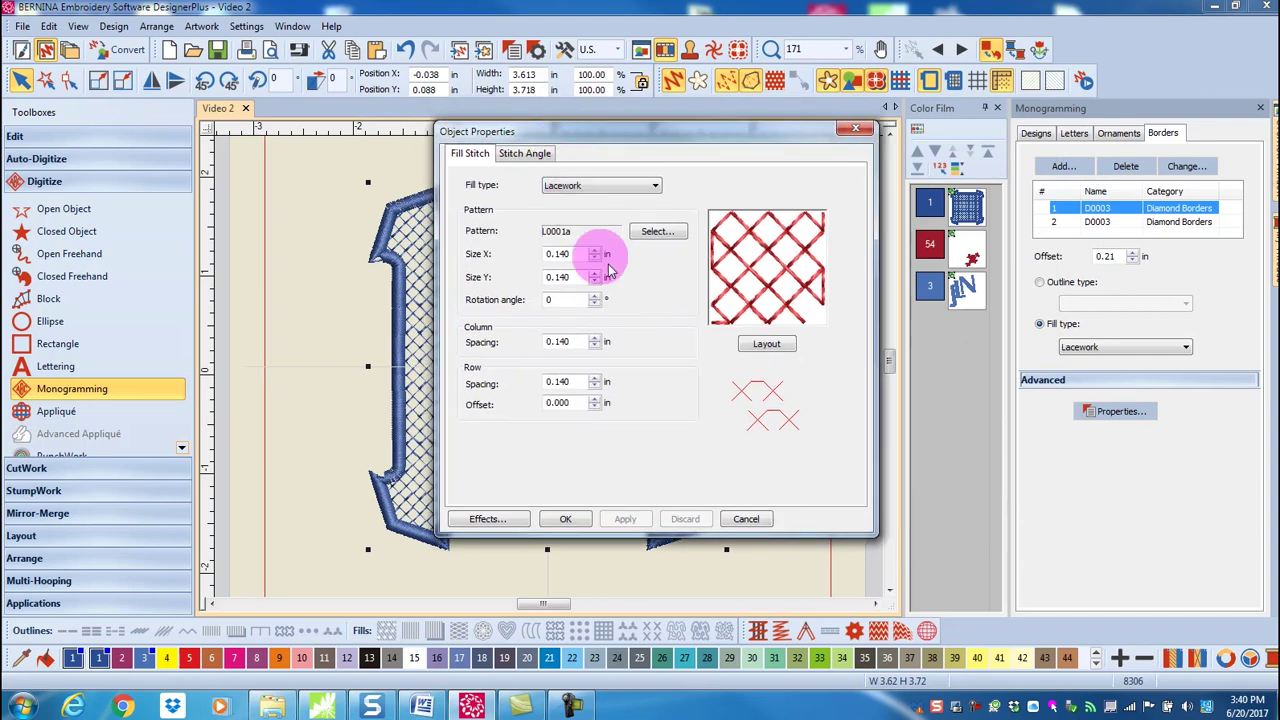
Switch the lacework pattern to L0003a and confirm the fill properties with OK.
click(648, 232)
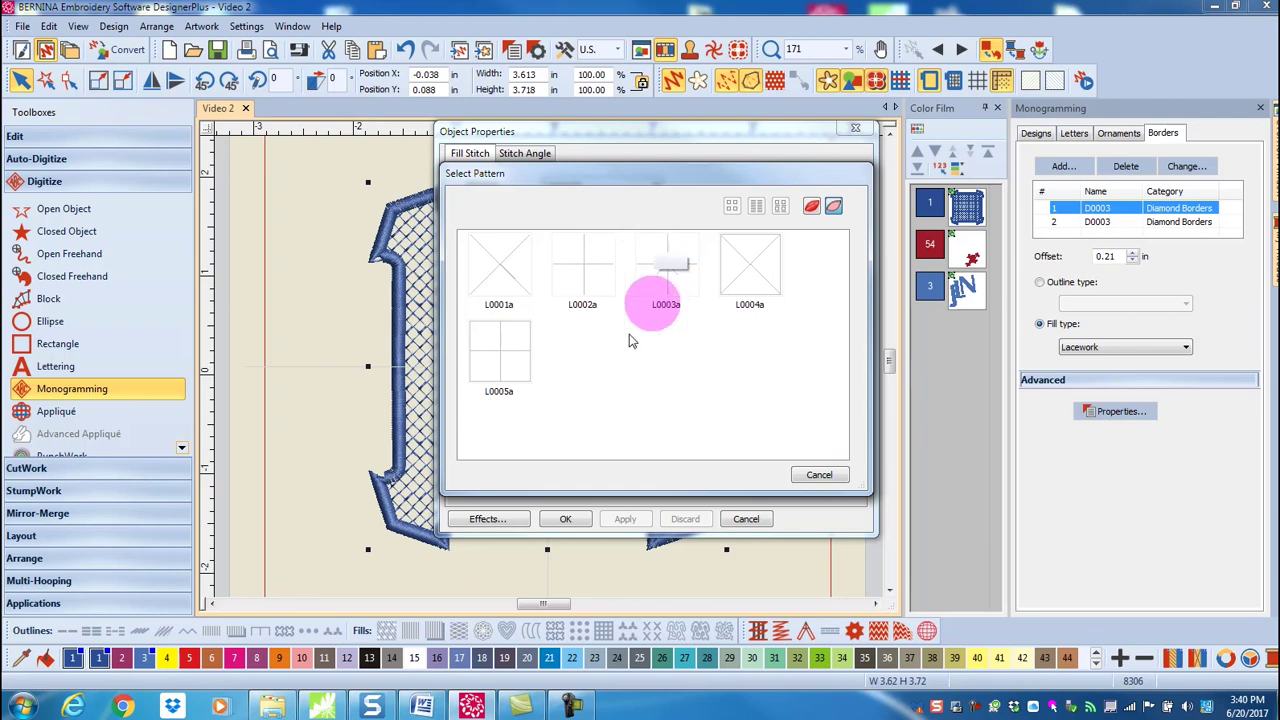
double_click(673, 292)
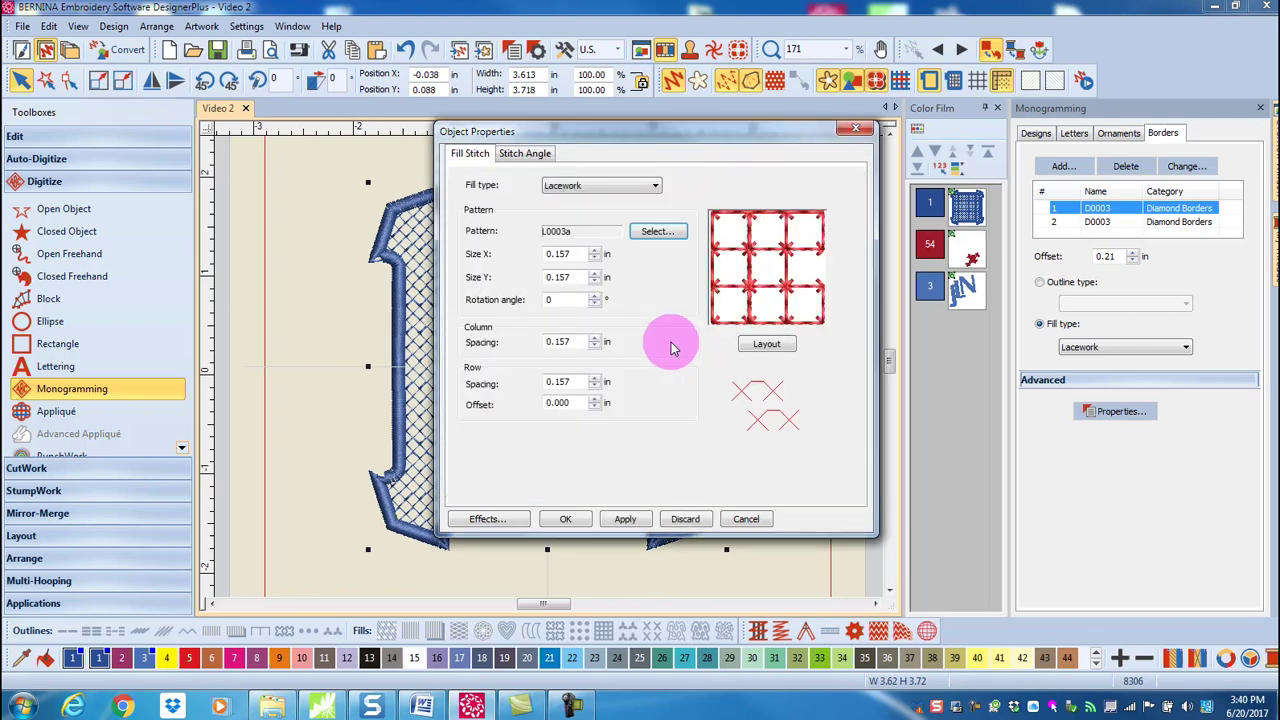
click(659, 237)
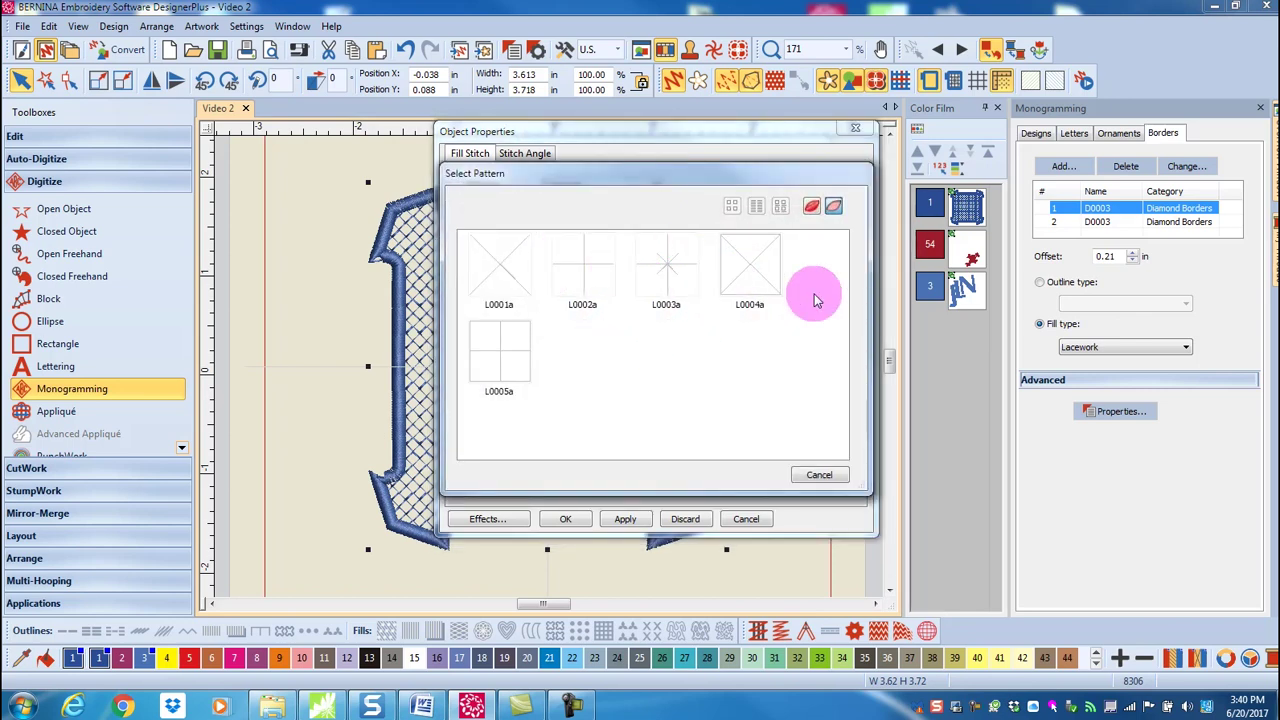
click(811, 207)
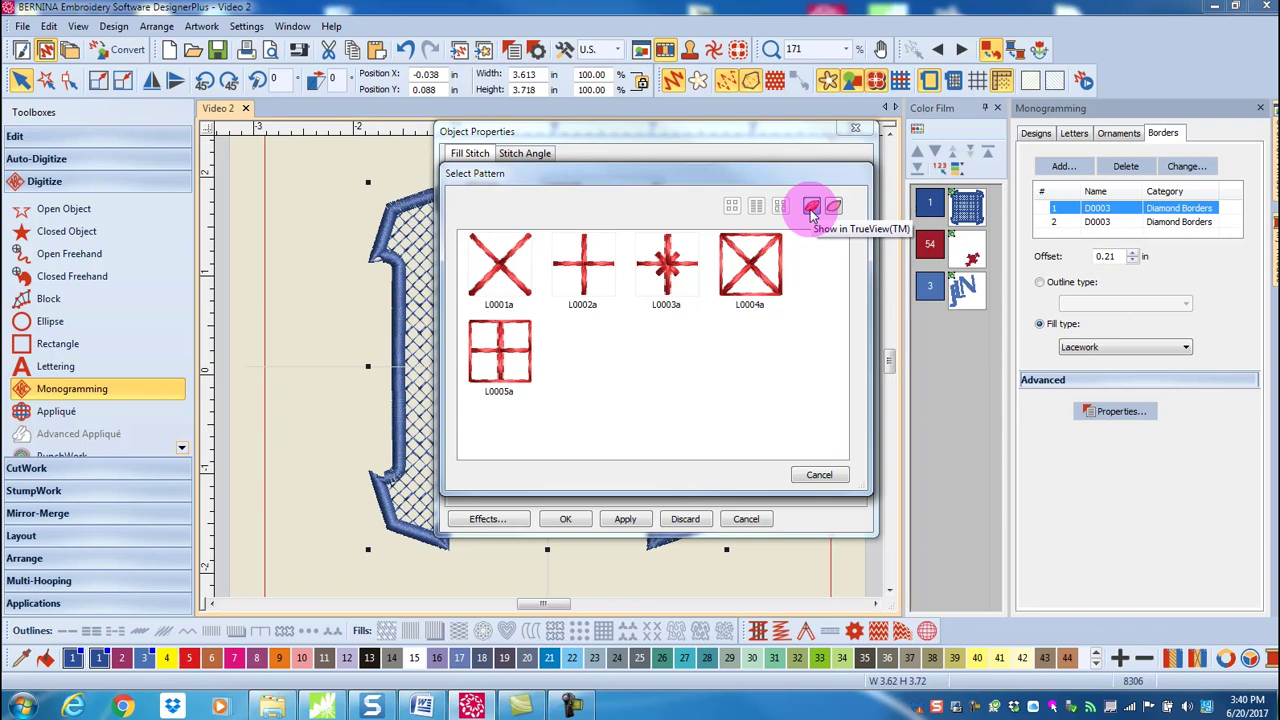
click(819, 474)
click(565, 518)
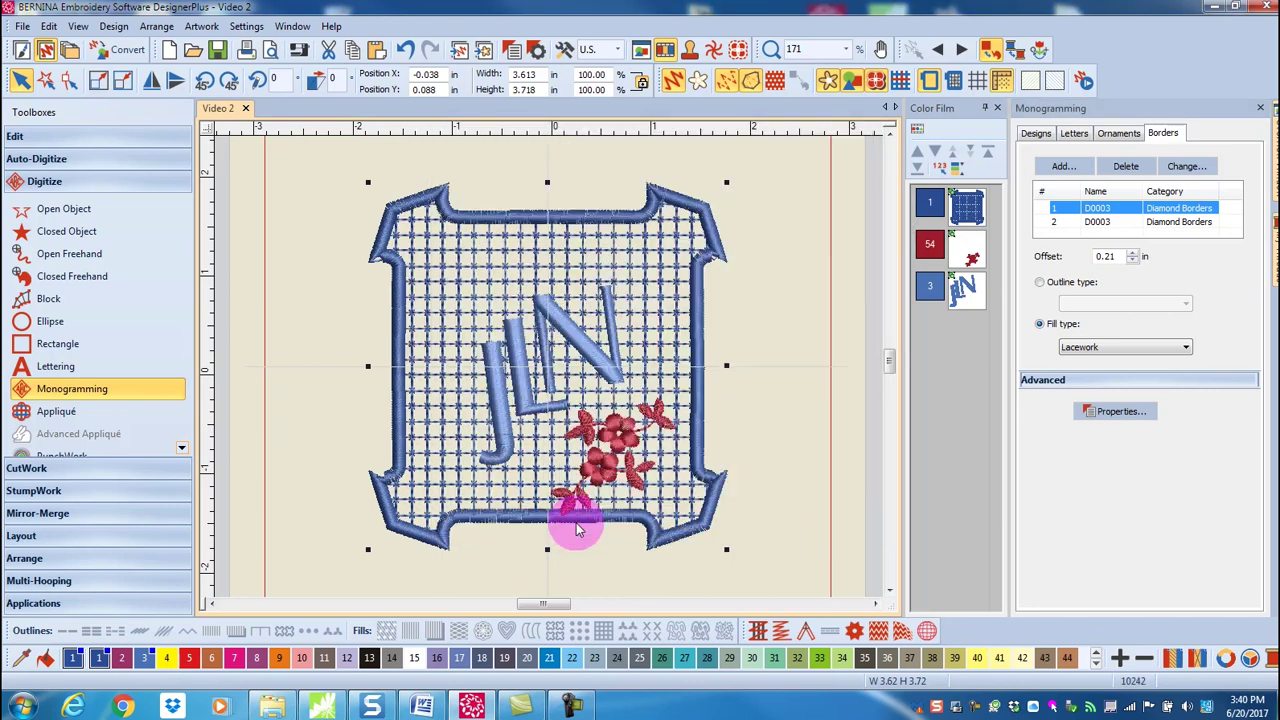
Expand Advanced border settings, try an aspect ratio of 1.05, then return it to 1.00.
click(1117, 383)
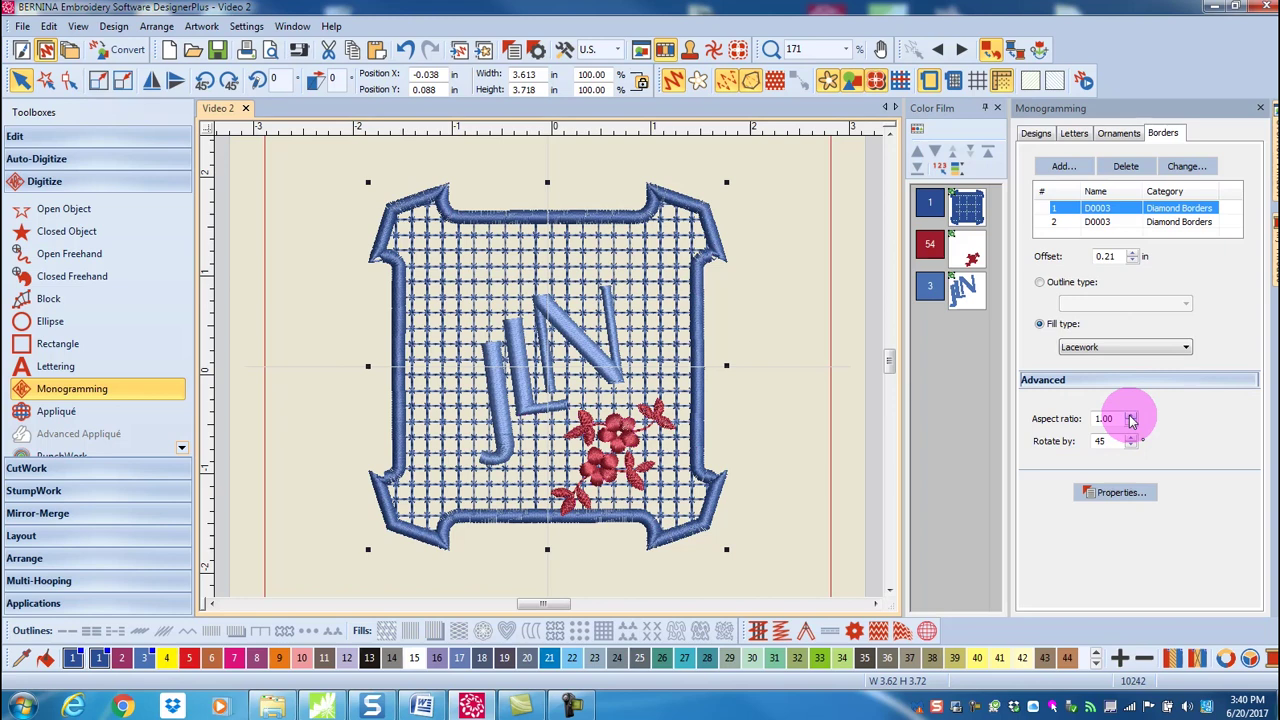
click(1131, 416)
click(1131, 416)
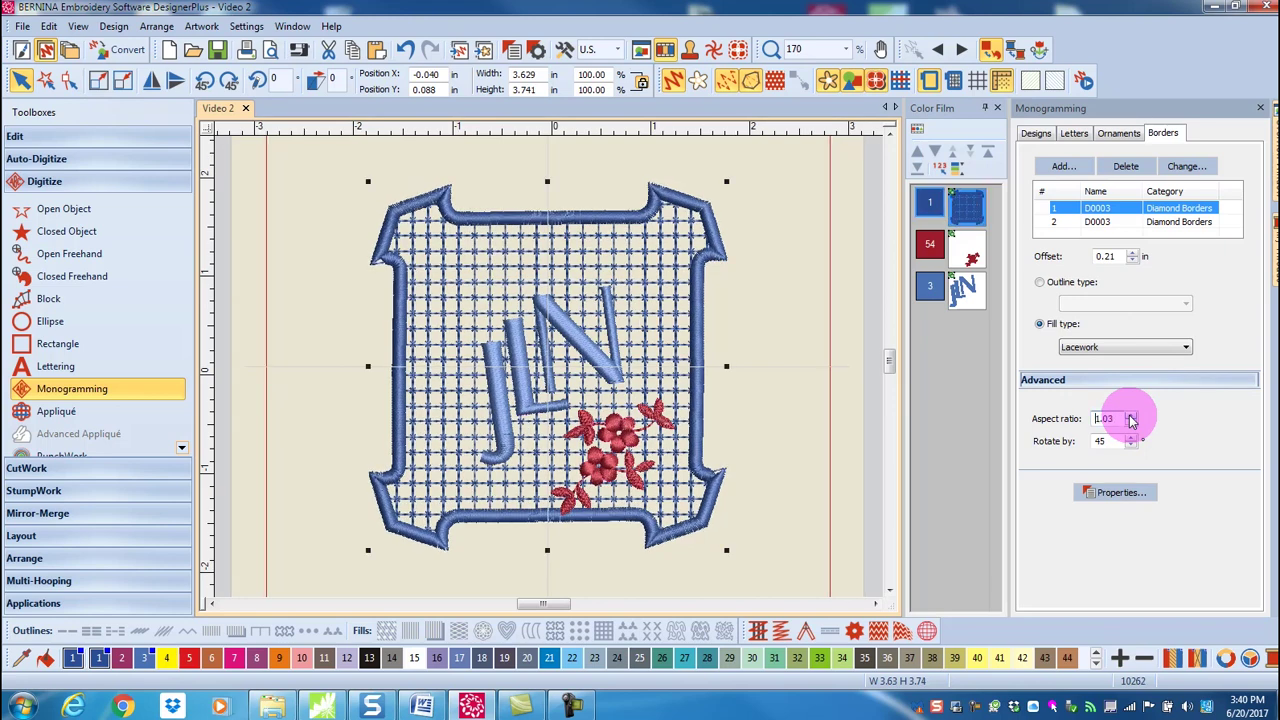
click(1131, 416)
click(1131, 416)
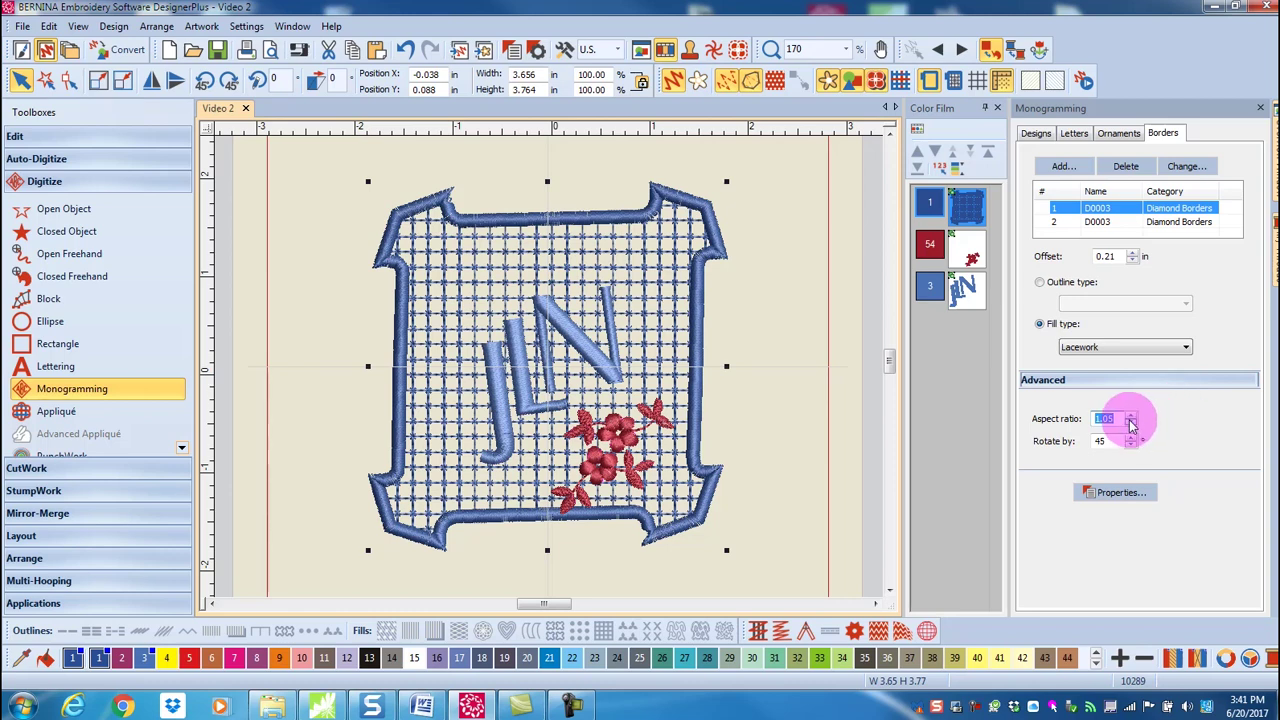
click(1132, 425)
click(1132, 425)
click(1132, 425)
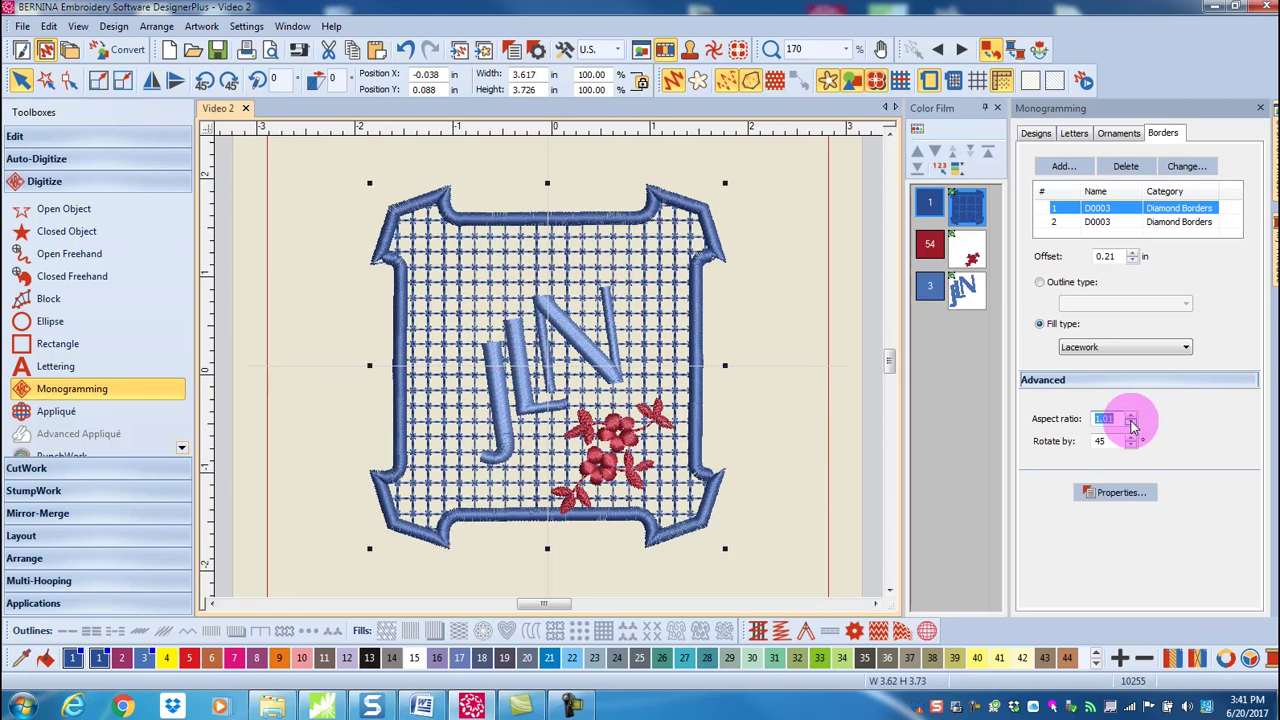
click(1132, 425)
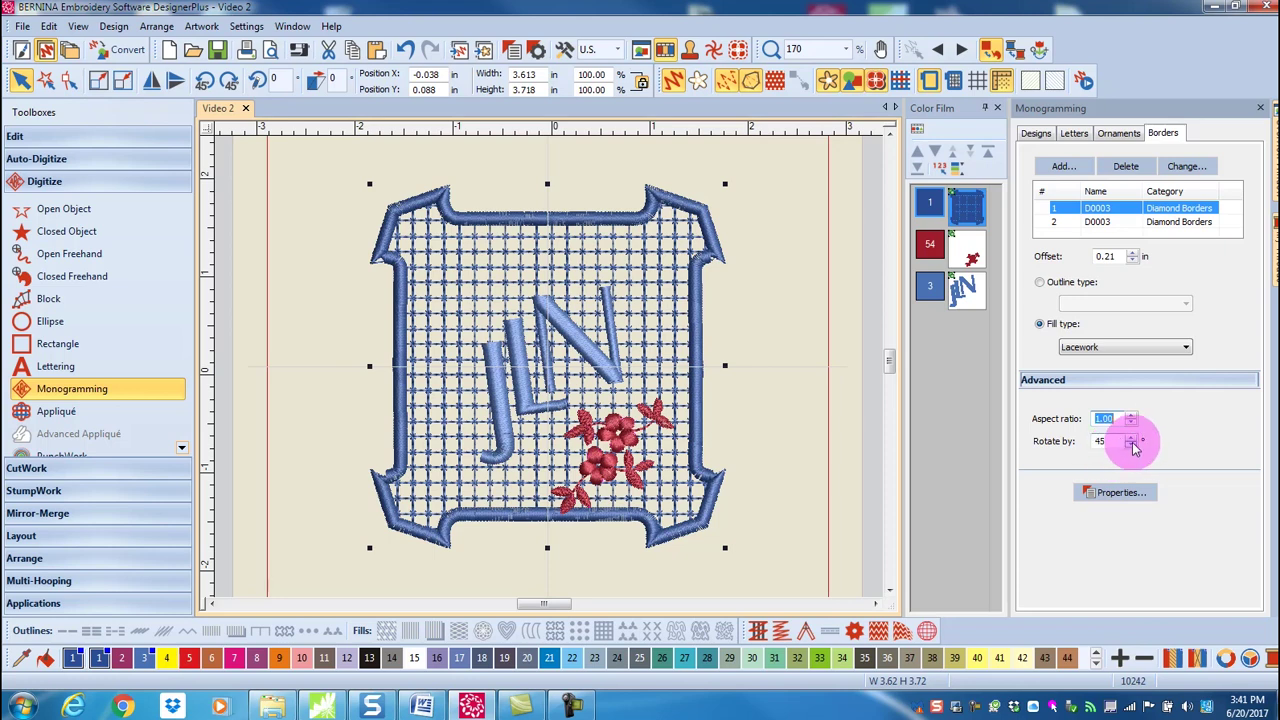
Spin the border rotation up from 45° to 58°.
click(1133, 446)
click(1133, 446)
click(1133, 446)
click(1133, 446)
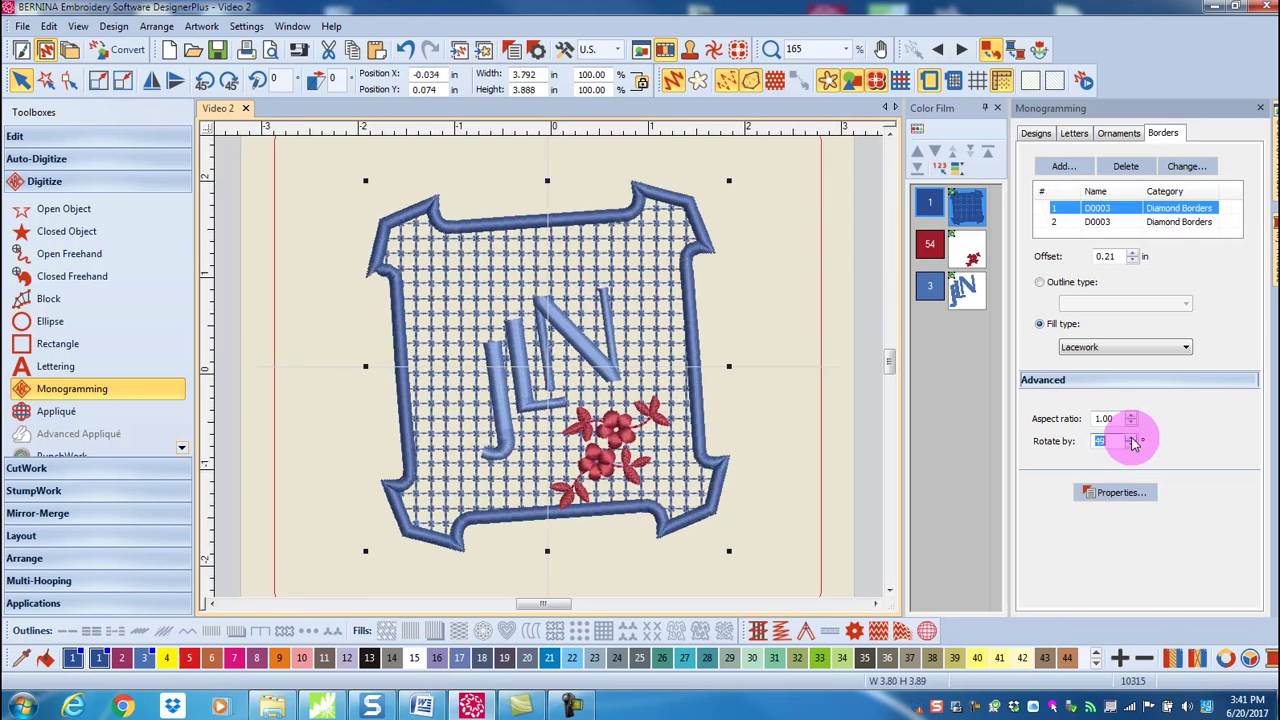
click(1133, 446)
click(1133, 446)
click(1133, 446)
click(1133, 446)
click(1133, 446)
click(1133, 446)
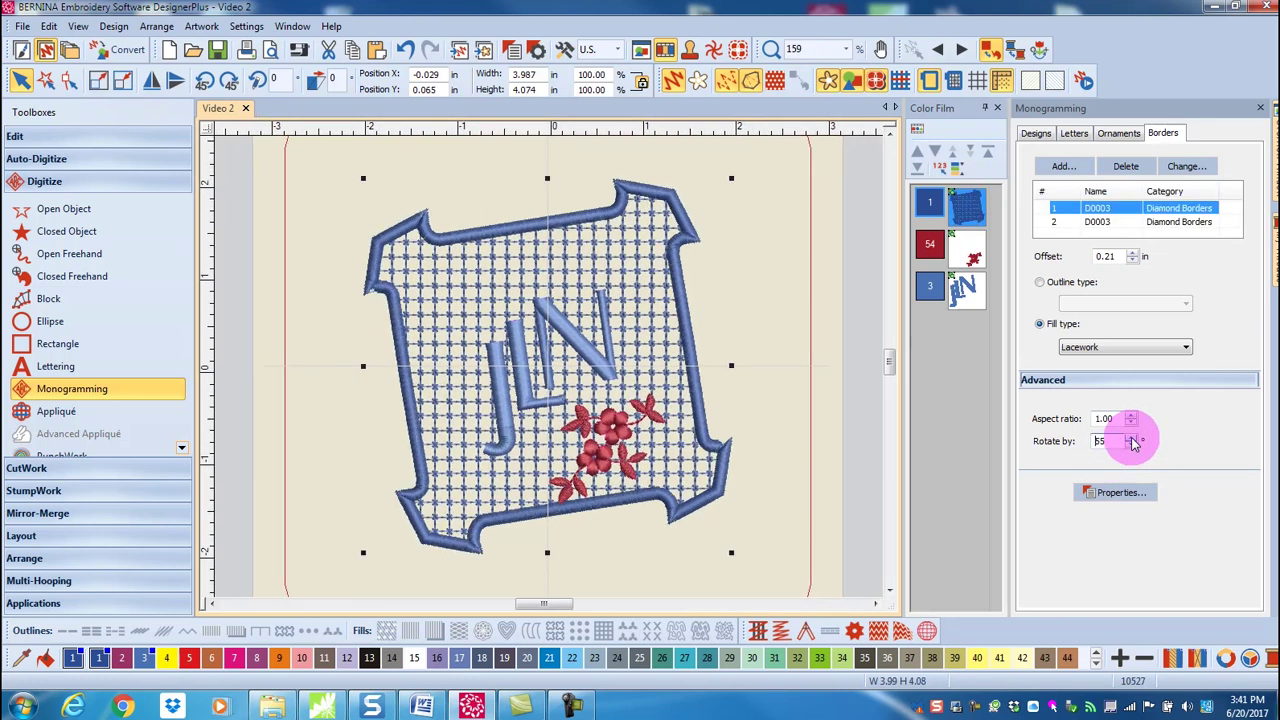
click(1133, 446)
click(1133, 446)
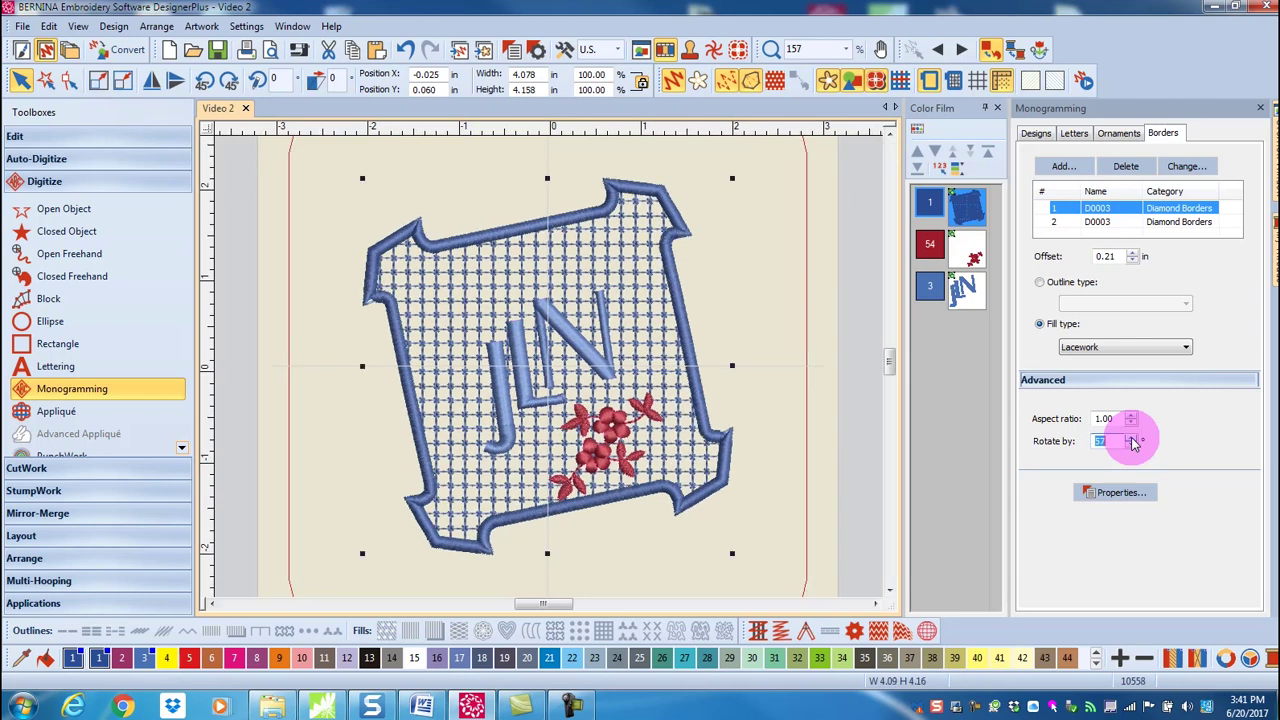
click(1133, 446)
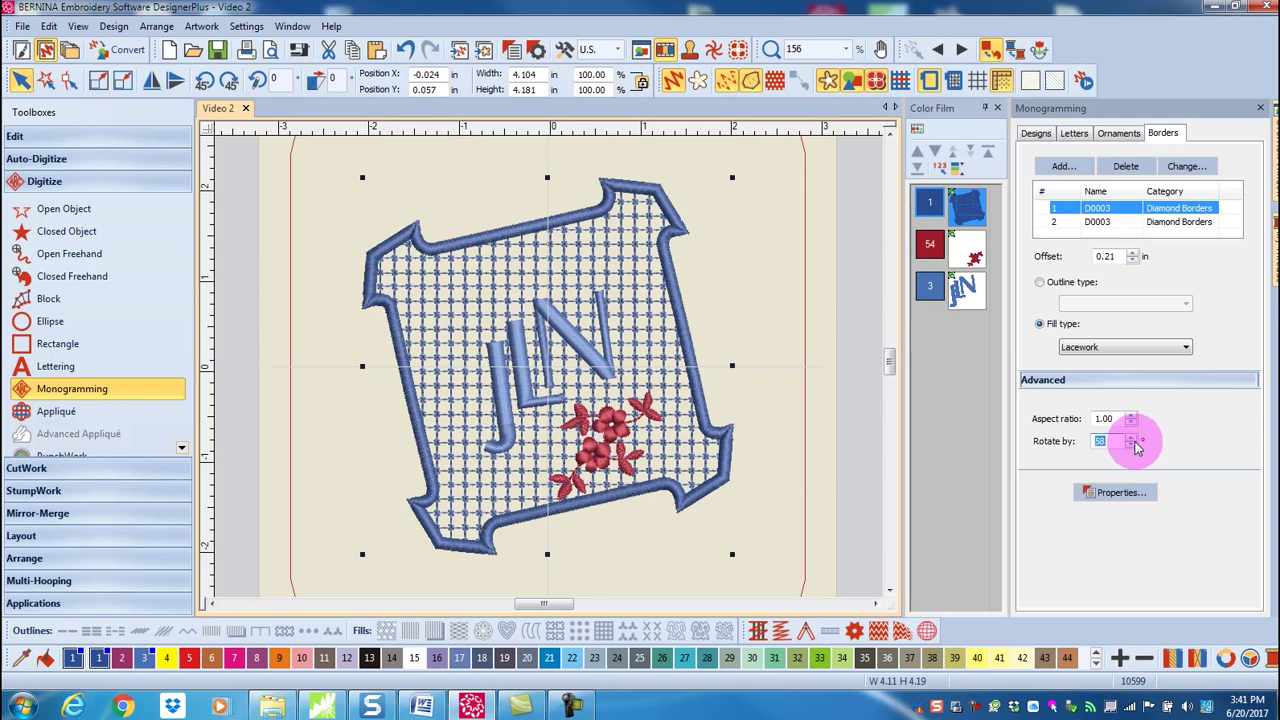
Enter a 35° border rotation, then step it down to 33°.
text(35)
key(Return)
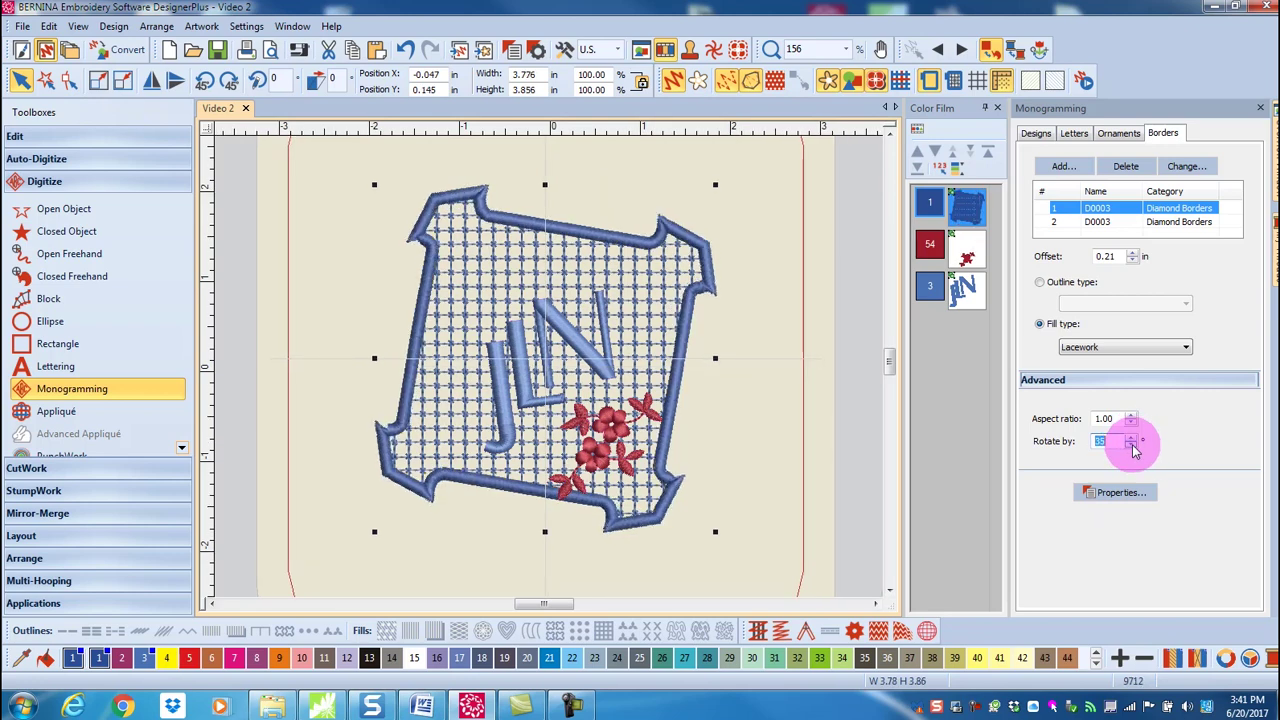
click(1133, 447)
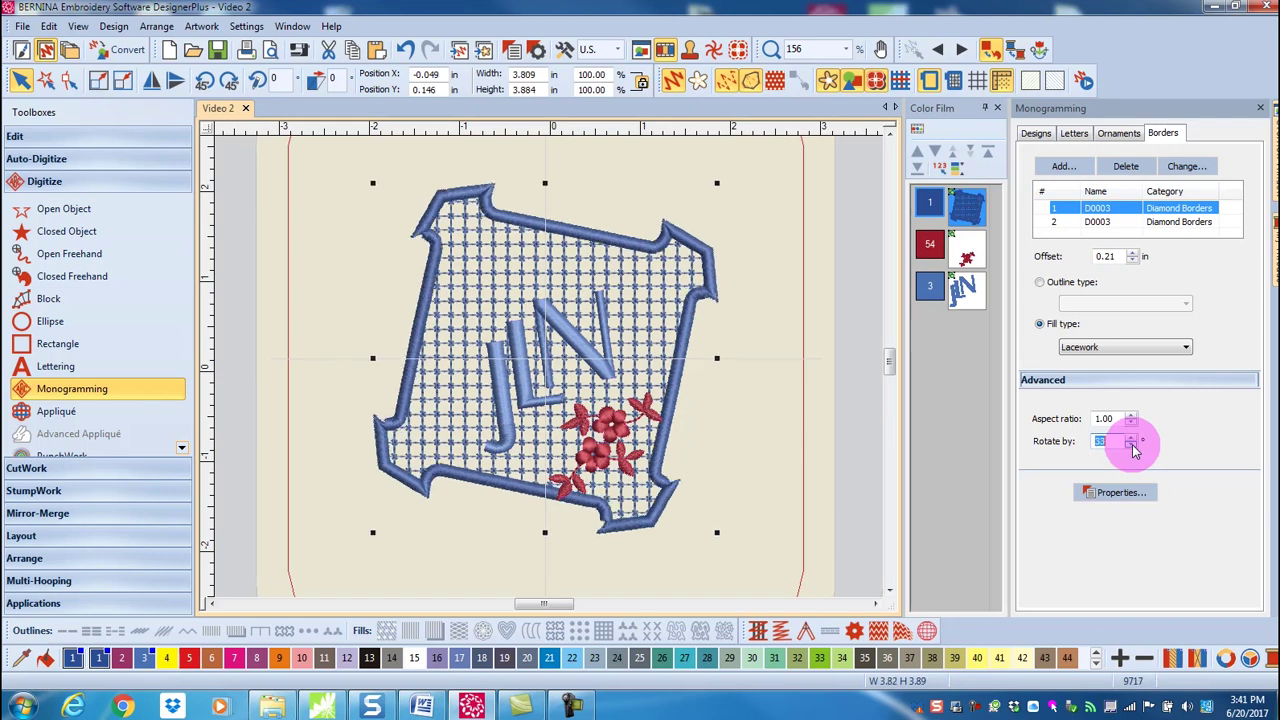